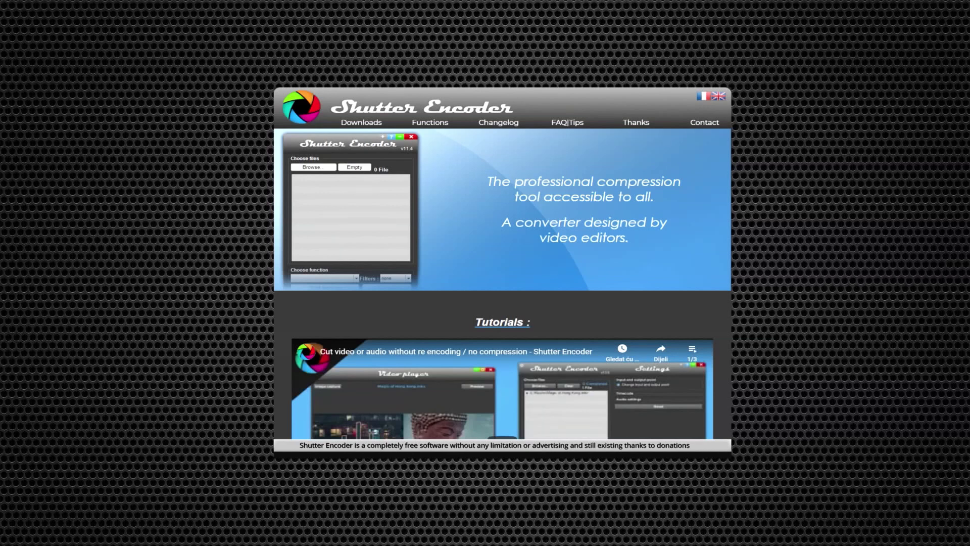
# Scroll the Shutter Encoder homepage past Tutorials to the video cropping and logo sections.
pyautogui.scroll(-3, 502, 283)
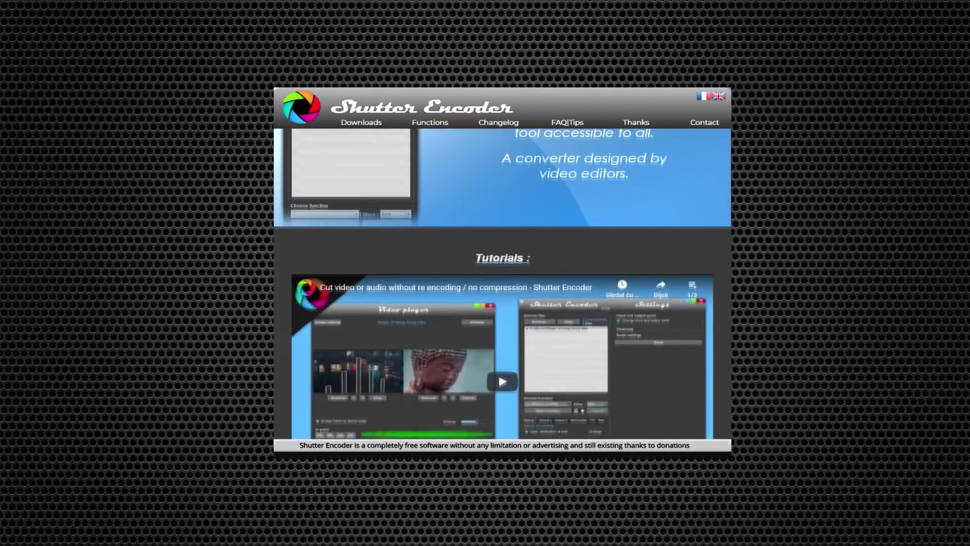
pyautogui.scroll(-6, 502, 283)
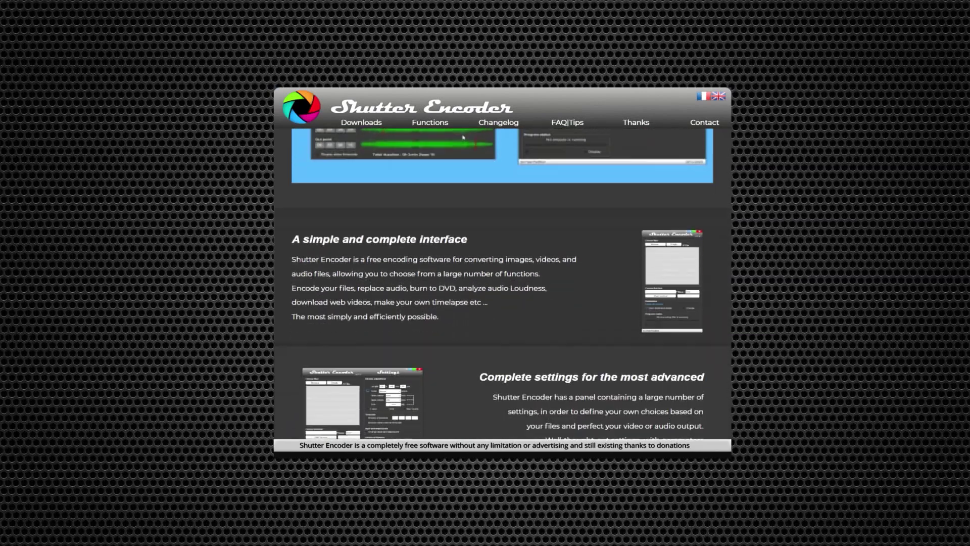
pyautogui.scroll(-15, 502, 283)
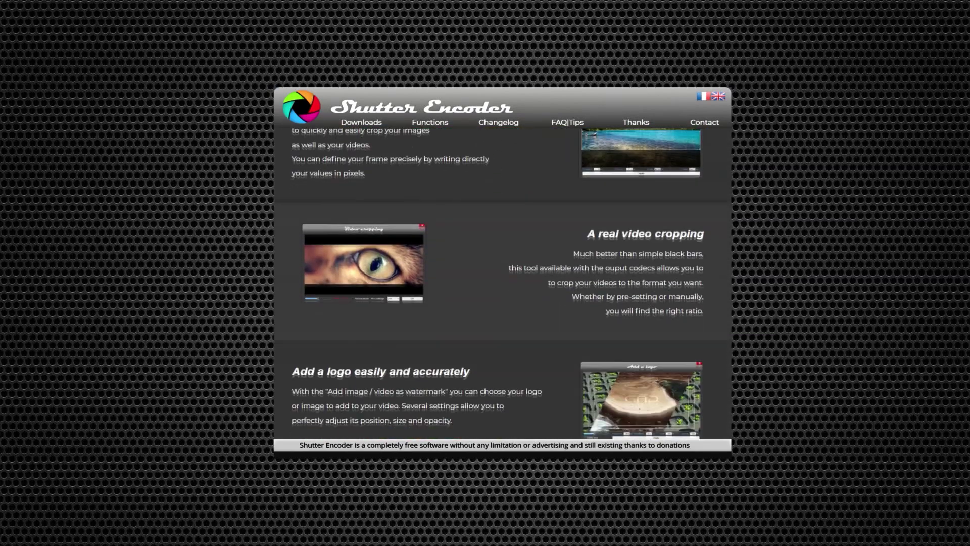
pyautogui.scroll(-20, 502, 283)
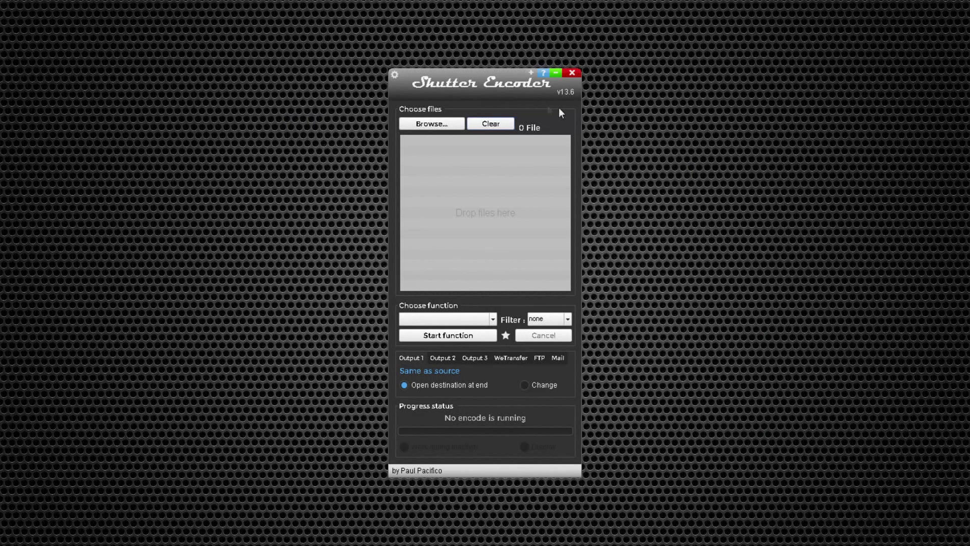
# Open the gear Settings dialog and close it again without changes.
pyautogui.click(394, 75)
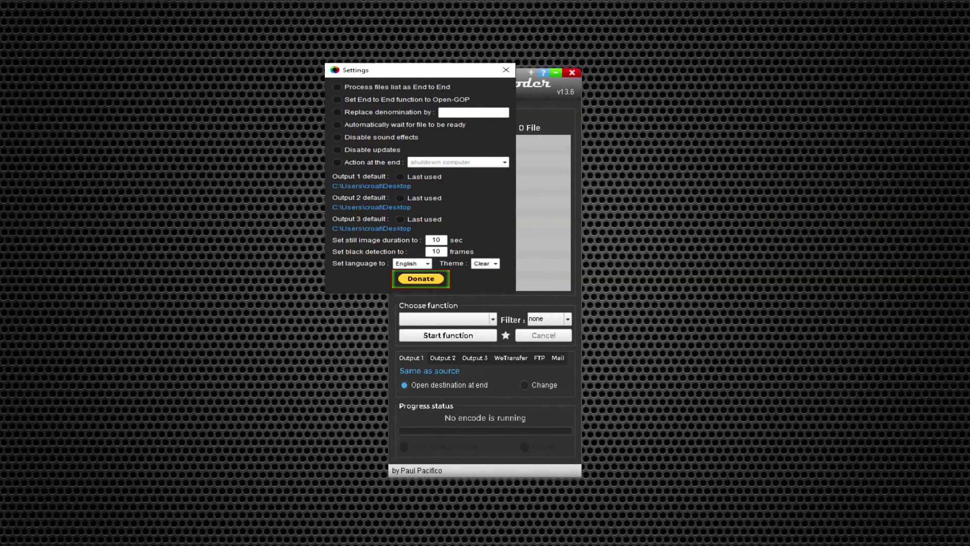
pyautogui.press('Escape')
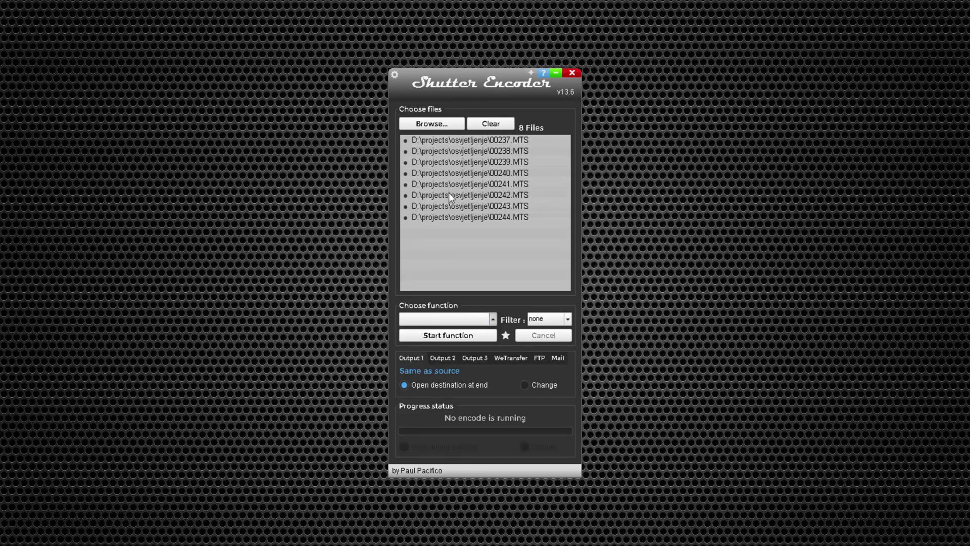
# Open the Choose function dropdown showing Rewrap, WAV, DNxHD, ProRes and H.264.
pyautogui.click(511, 286)
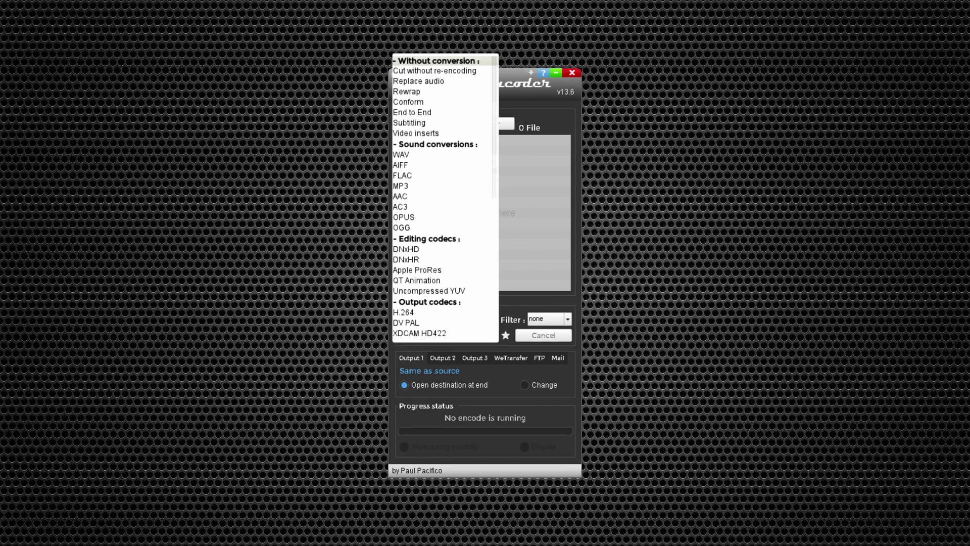
# Scroll the function list to Editing codecs and choose DNxHR, type LB.
pyautogui.scroll(-8, 444, 197)
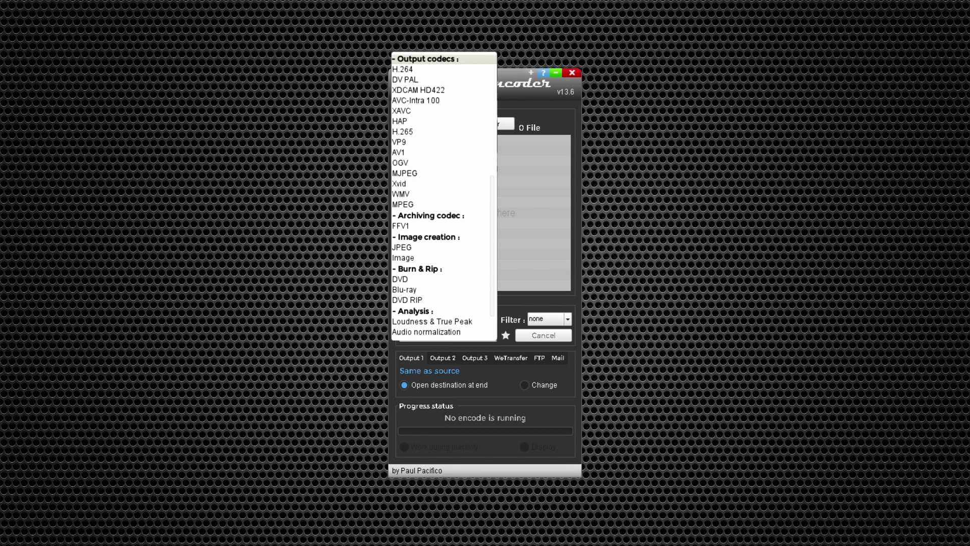
pyautogui.scroll(-2, 443, 270)
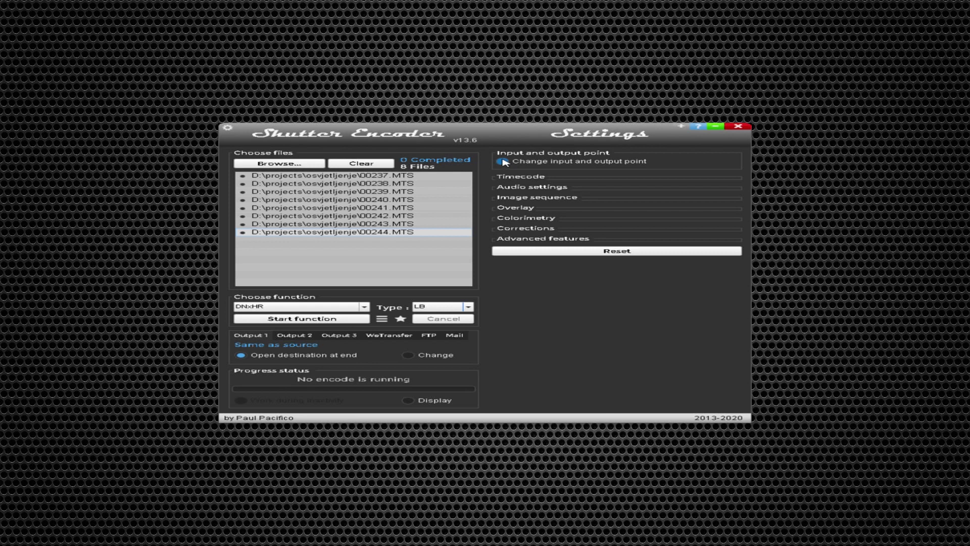
# Expand Timecode and Audio settings, leaving custom timecode off and Audio 1 on track 1.
pyautogui.click(523, 178)
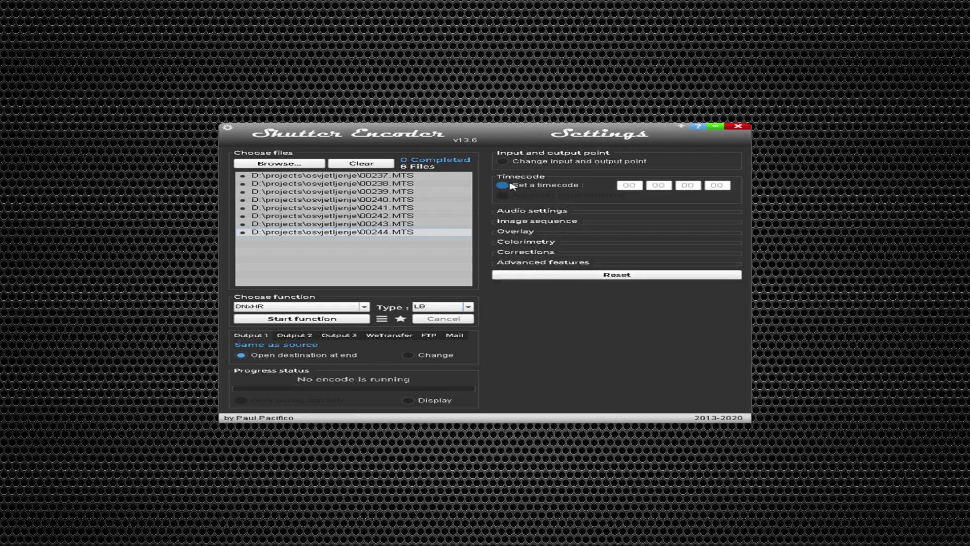
pyautogui.click(510, 185)
pyautogui.click(509, 186)
pyautogui.click(525, 213)
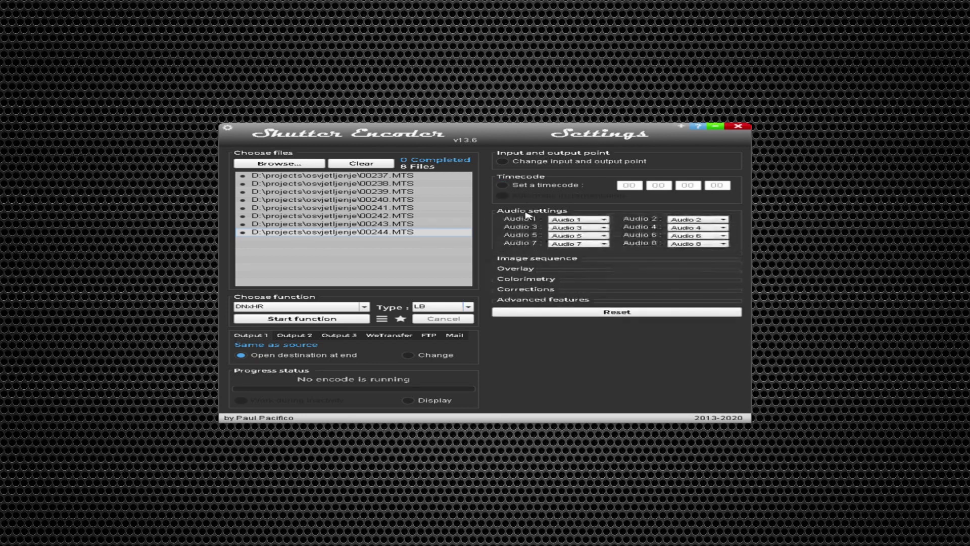
pyautogui.click(576, 220)
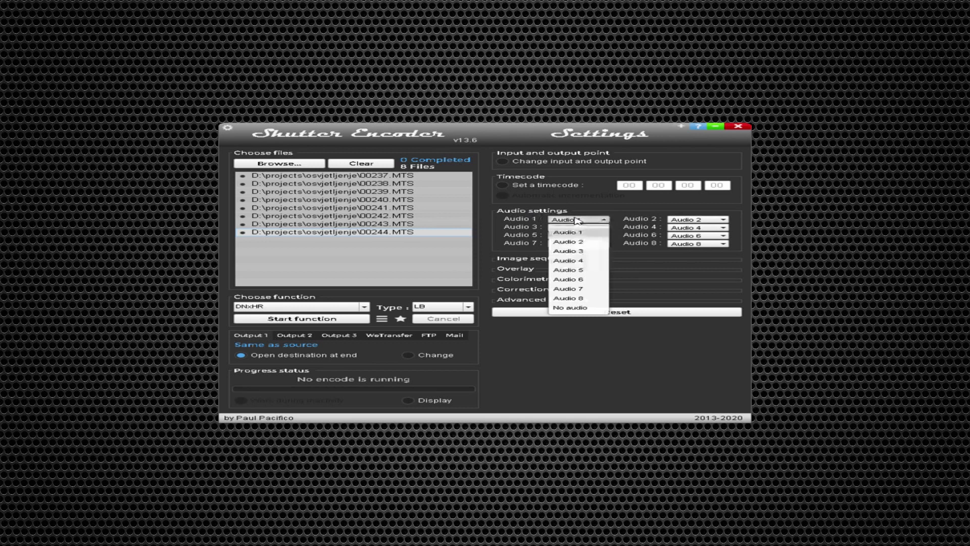
pyautogui.click(577, 220)
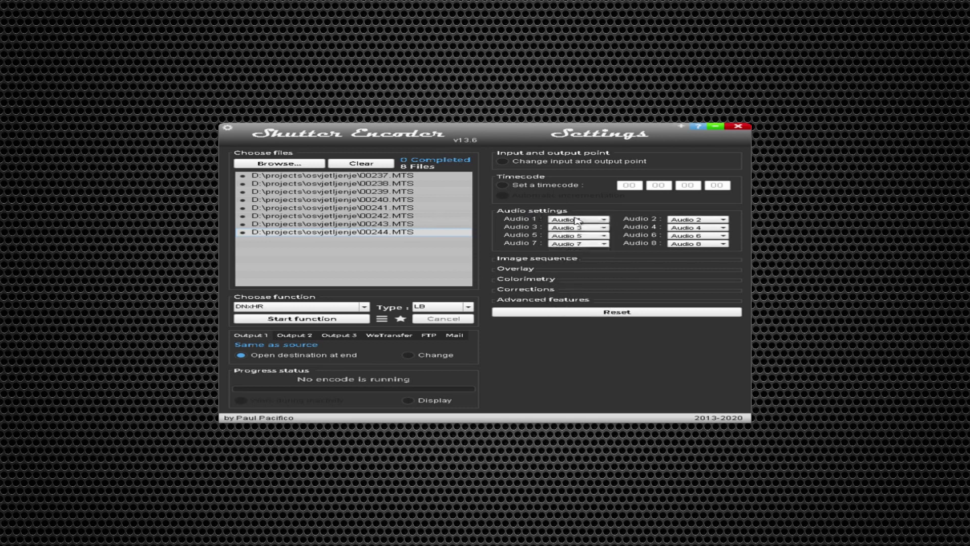
# Expand Image sequence, try frame rate, rotation and motion blur, then expand Overlay.
pyautogui.click(547, 260)
pyautogui.click(548, 265)
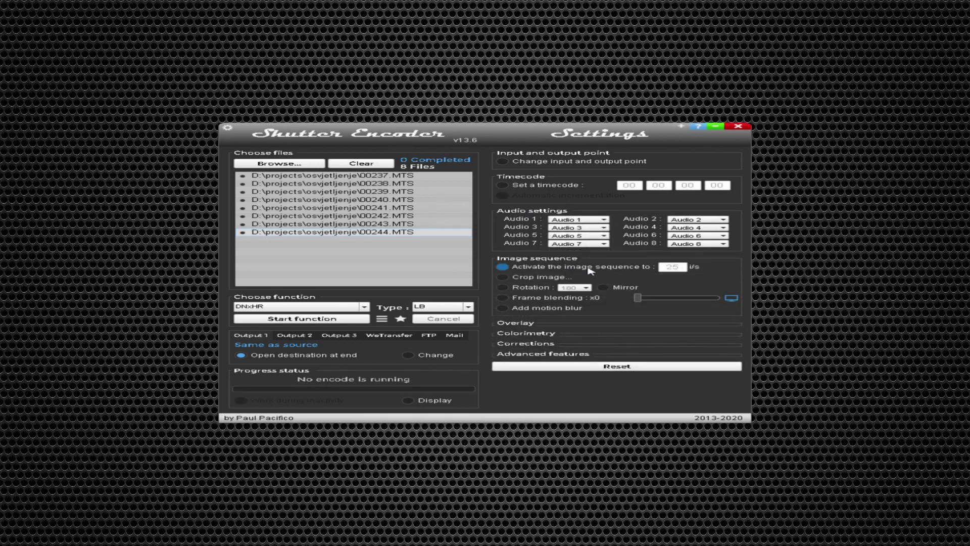
pyautogui.click(588, 268)
pyautogui.click(503, 287)
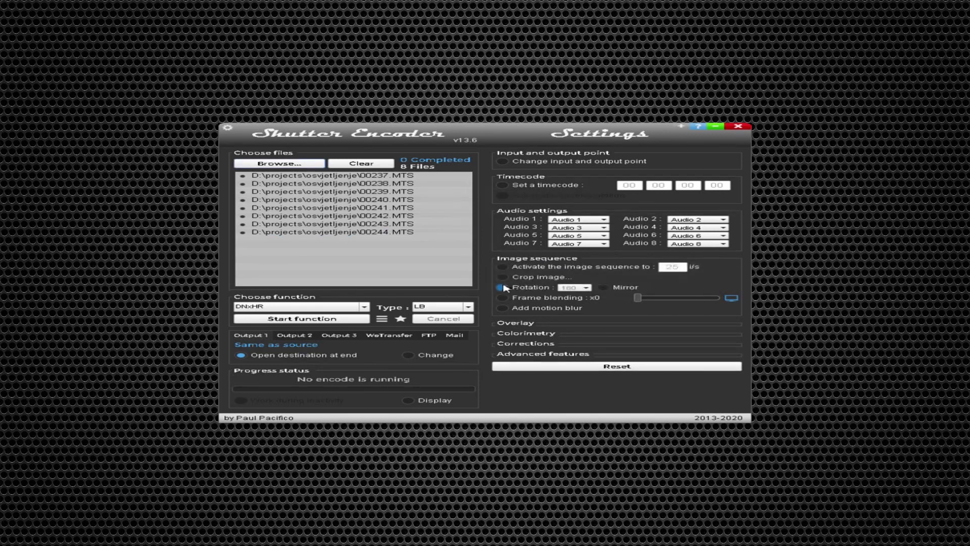
pyautogui.click(502, 308)
pyautogui.click(503, 308)
pyautogui.click(514, 324)
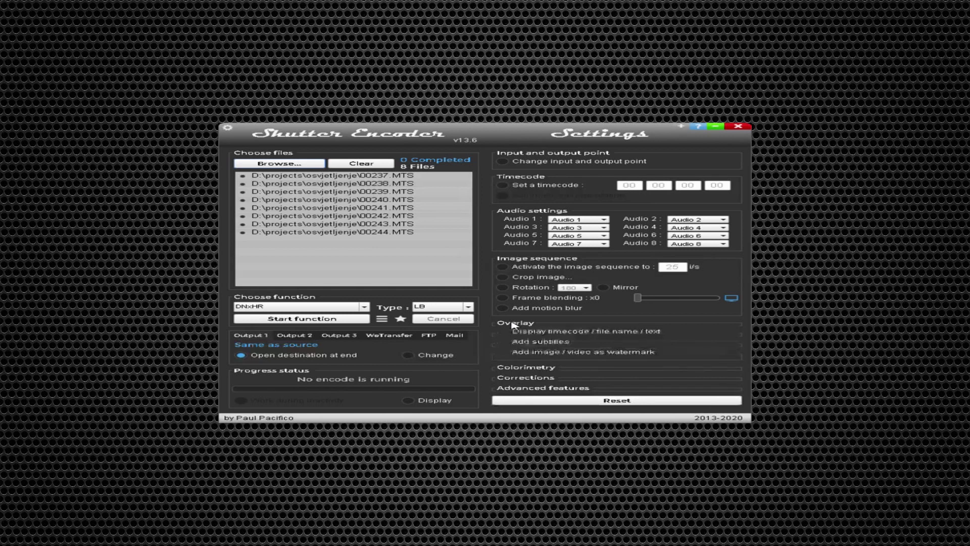
# Try the Overlay burn-in and subtitle options, leaving subtitles off.
pyautogui.click(513, 332)
pyautogui.click(513, 342)
pyautogui.click(514, 352)
# Expand Colorimetry, review colorspaces, then apply a LUT with ALEXA-LOG-C-V1-LOG-to-709.cube selected.
pyautogui.click(541, 371)
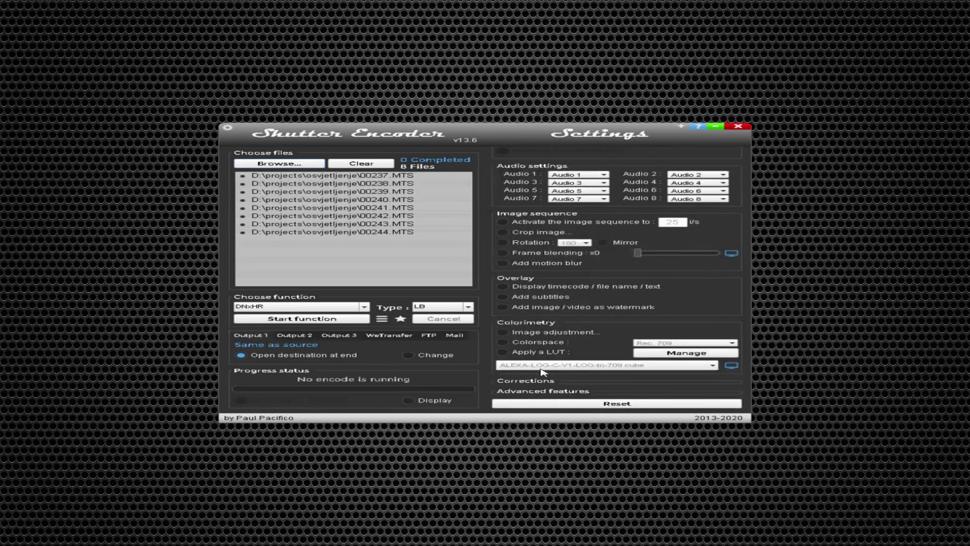
pyautogui.click(537, 345)
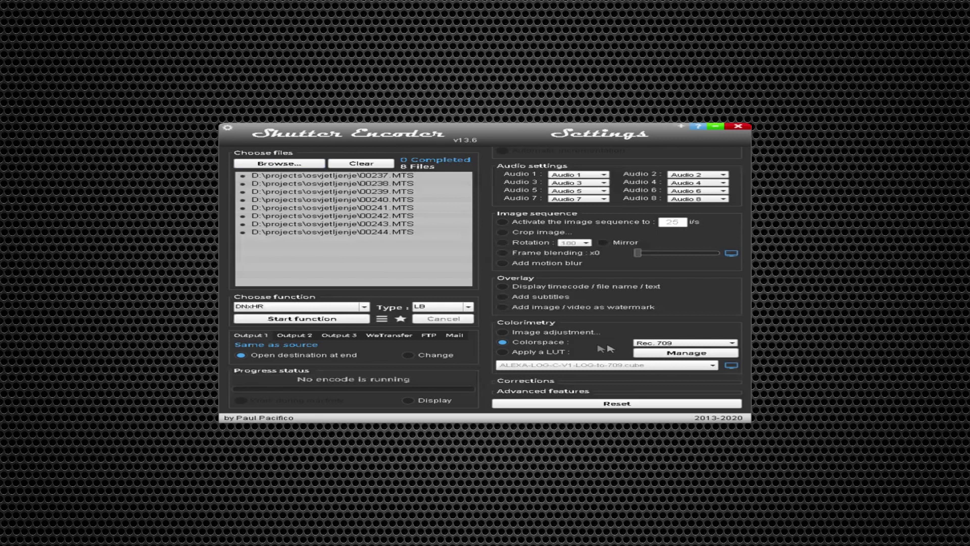
pyautogui.click(695, 343)
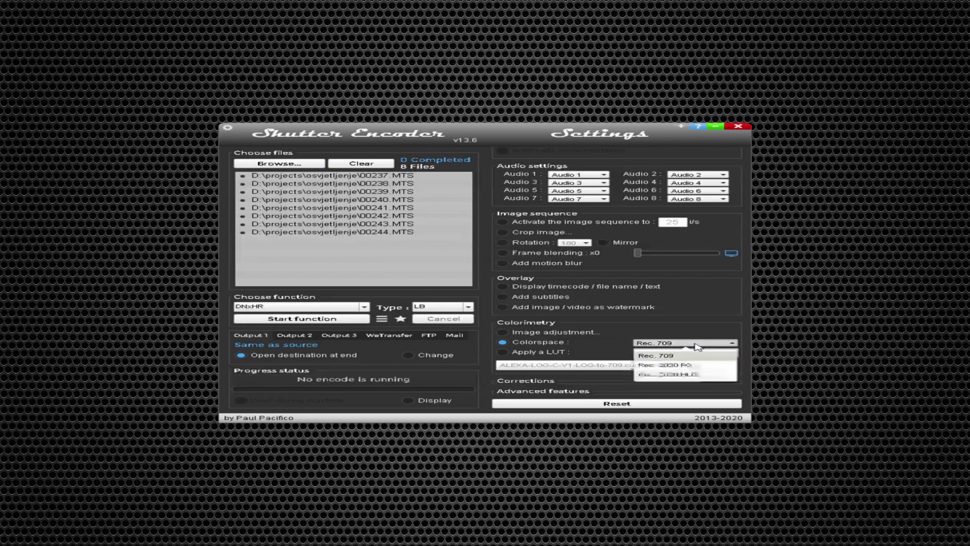
pyautogui.click(503, 352)
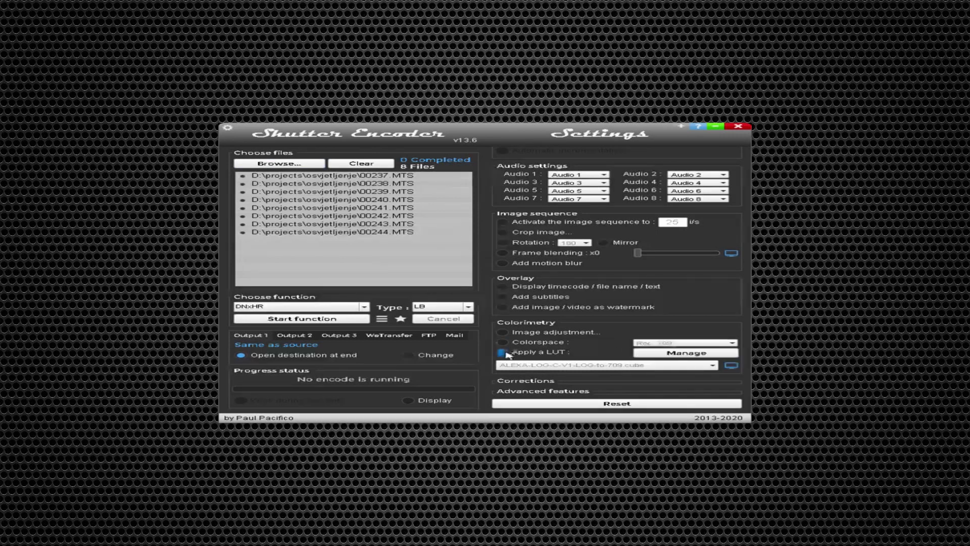
pyautogui.click(676, 368)
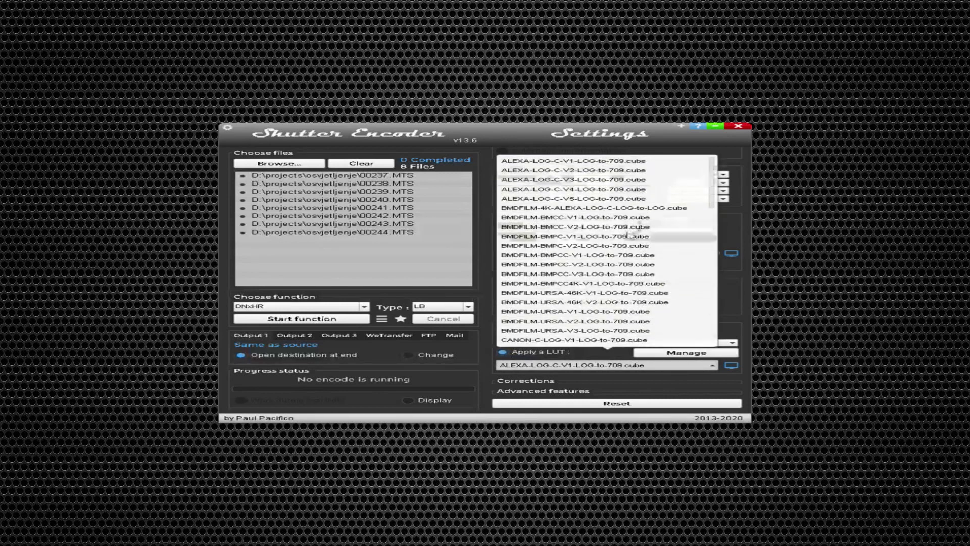
pyautogui.scroll(-4, 626, 240)
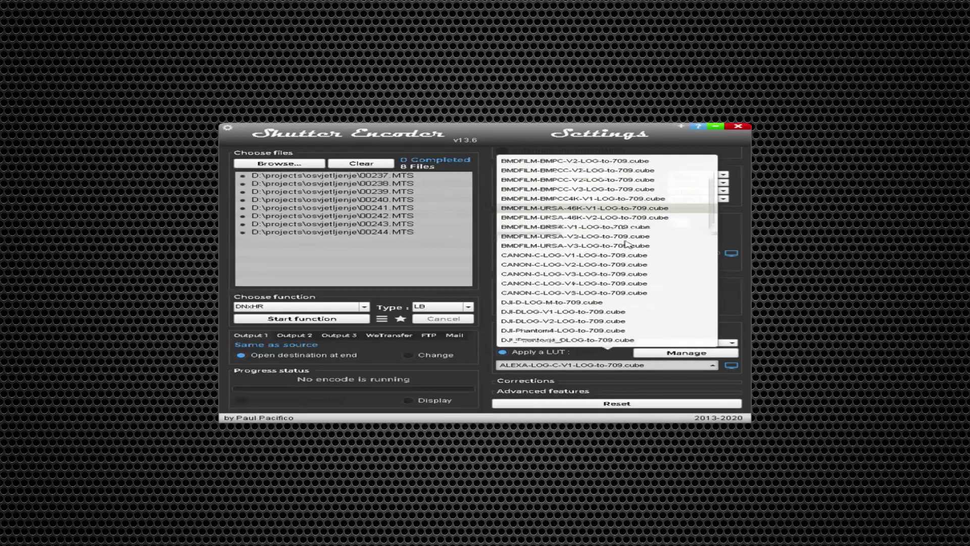
# Try Stabilize, Deflicker, Details, Noise suppression and Exposure smoothing, then reach Advanced features.
pyautogui.click(550, 380)
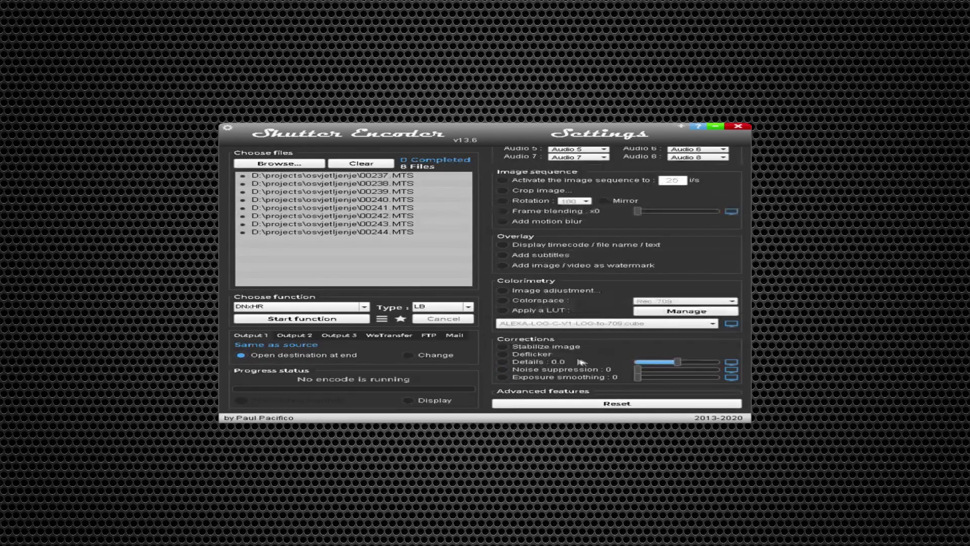
pyautogui.click(559, 348)
pyautogui.click(565, 354)
pyautogui.click(550, 361)
pyautogui.click(555, 369)
pyautogui.click(626, 376)
pyautogui.scroll(-3, 627, 379)
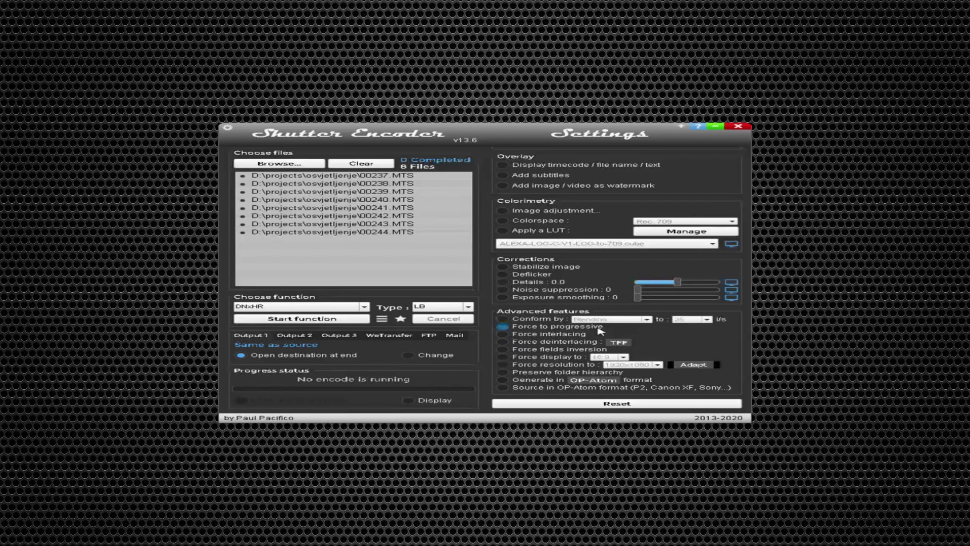
pyautogui.click(329, 238)
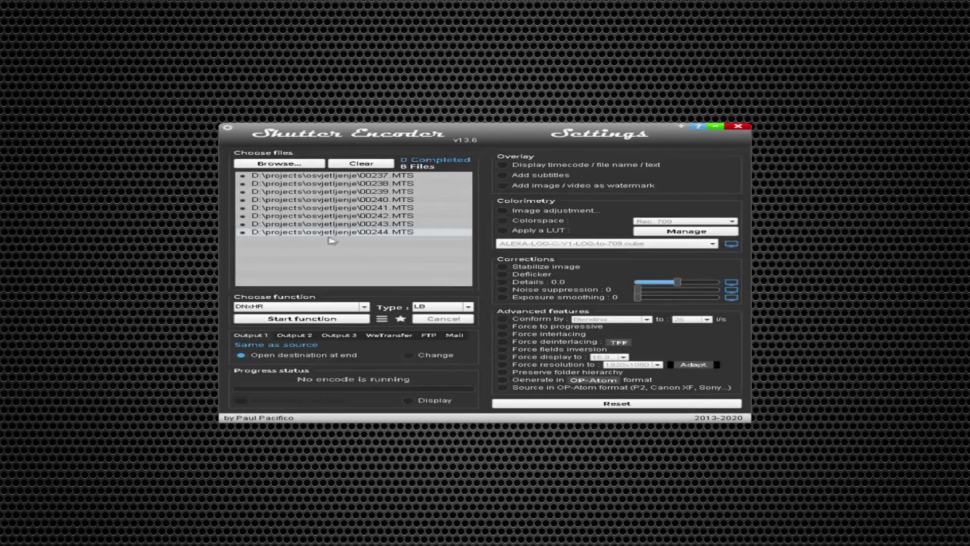
pyautogui.moveTo(331, 240); pyautogui.dragTo(327, 180)
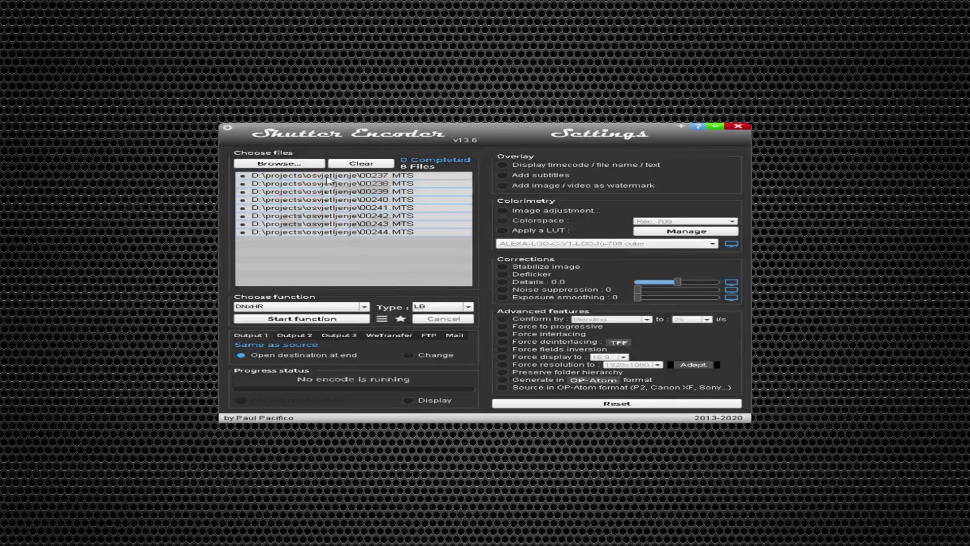
pyautogui.rightClick(345, 233)
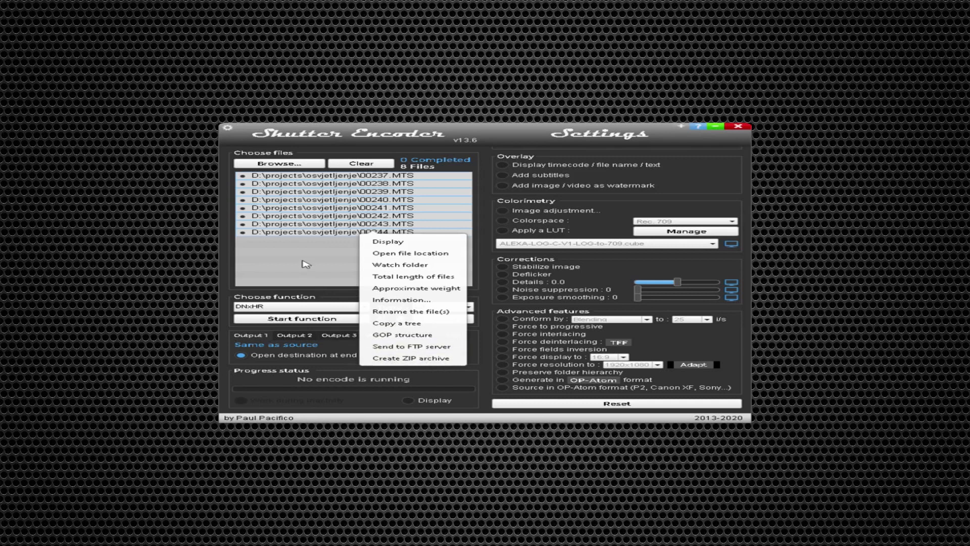
pyautogui.click(306, 264)
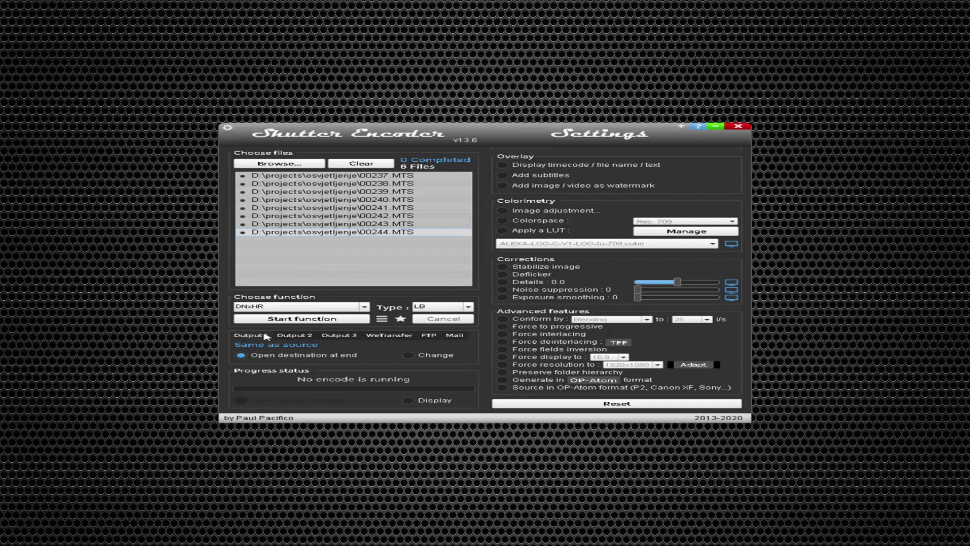
pyautogui.click(292, 336)
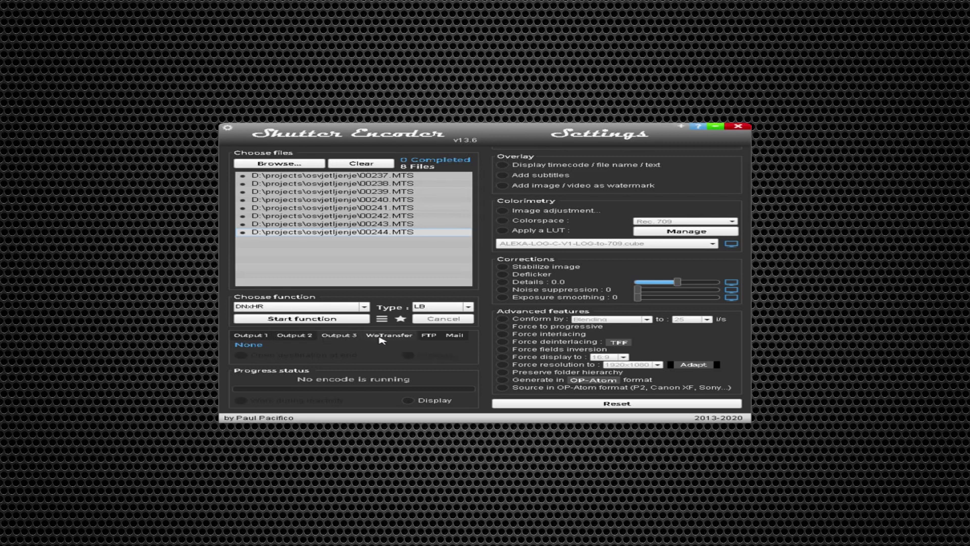
pyautogui.click(380, 337)
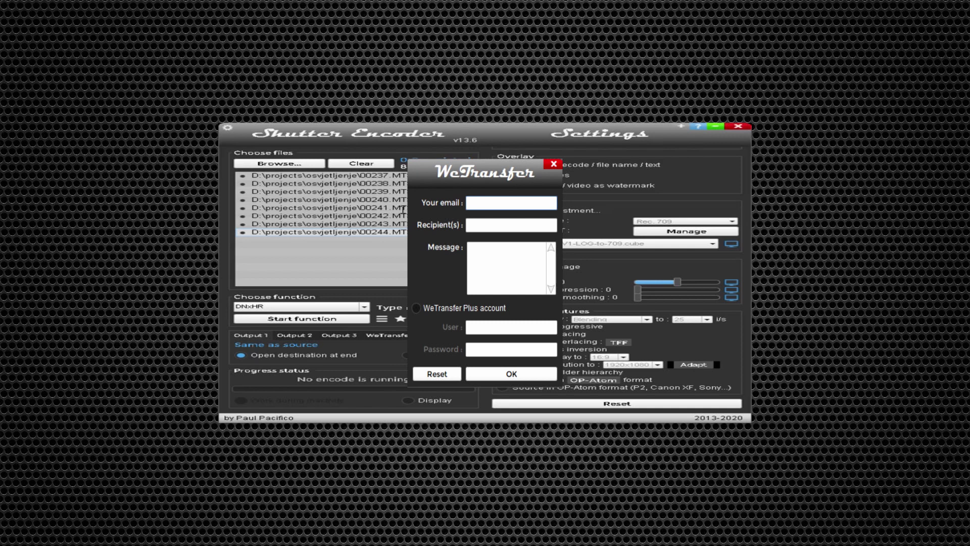
pyautogui.press('Escape')
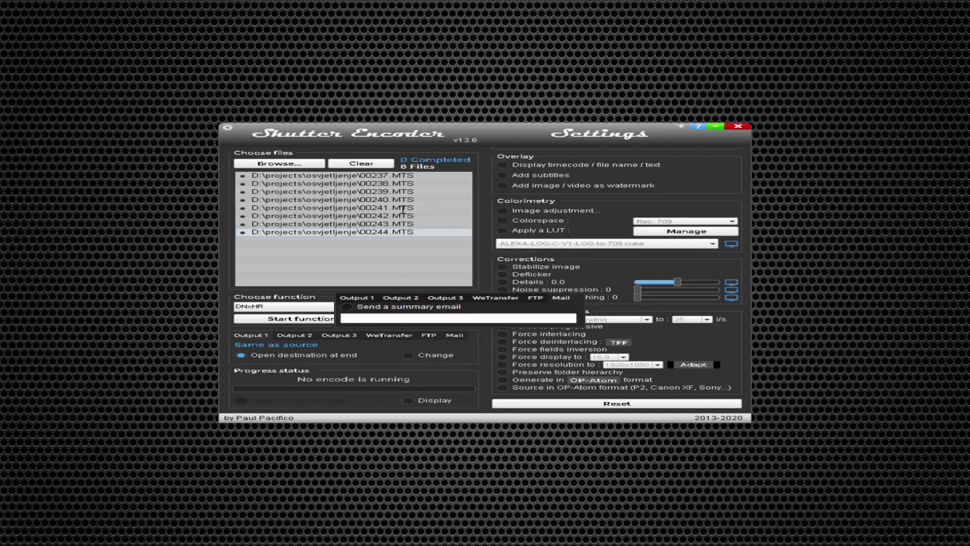